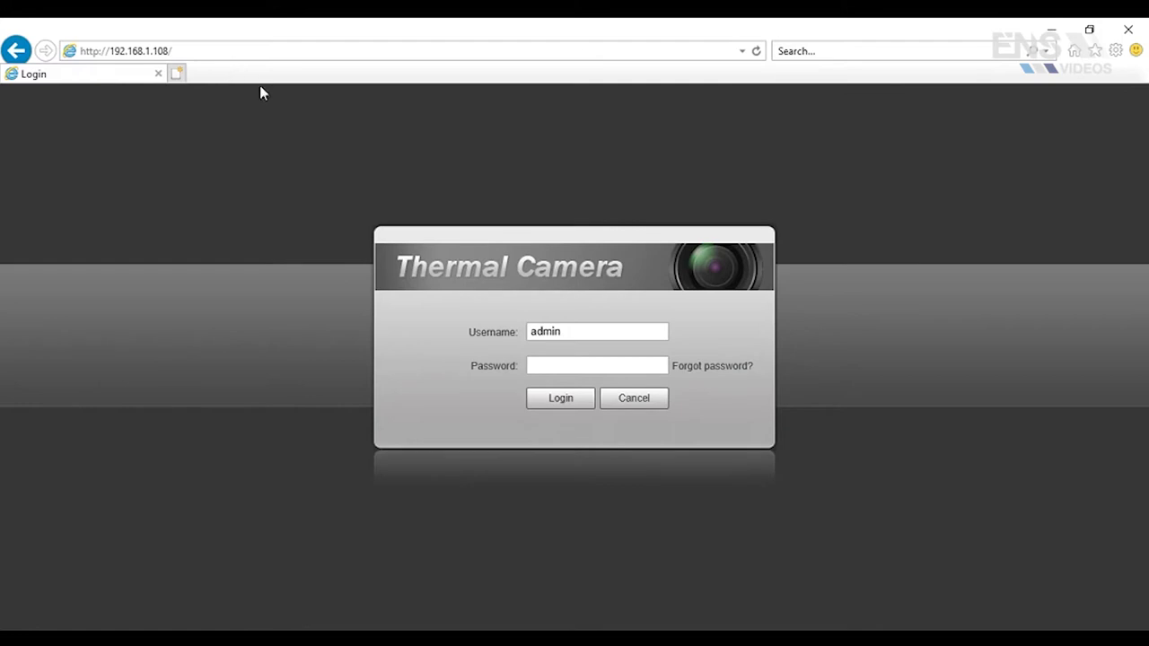
Log in with the administrator password and open the Setting page
click(557, 364)
click(556, 361)
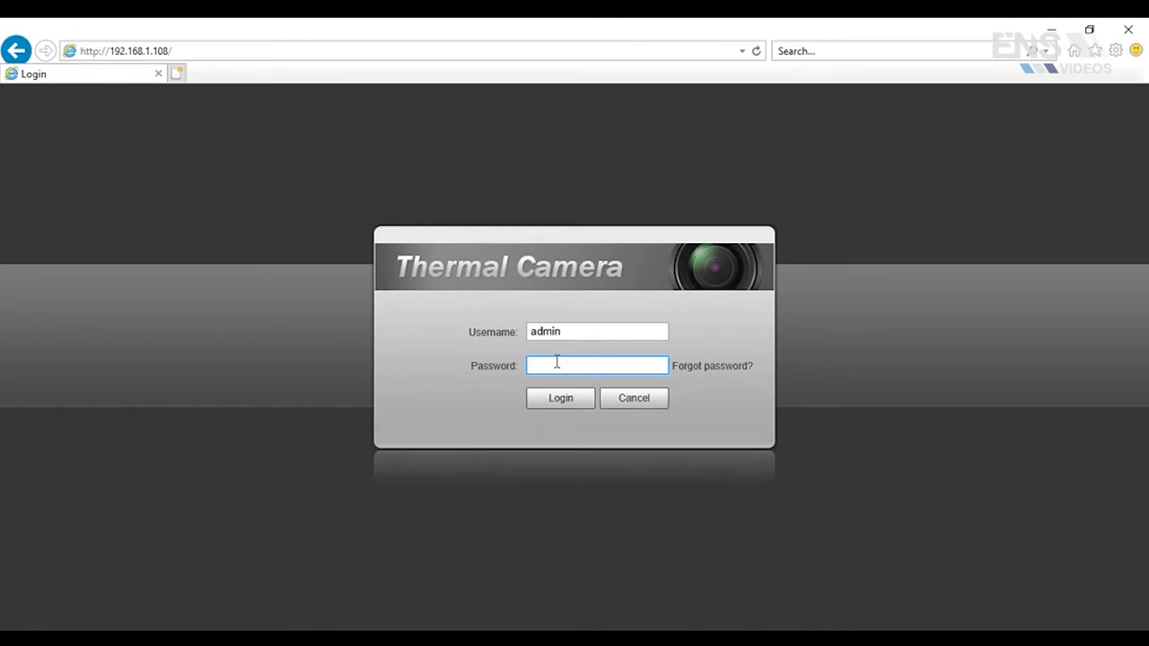
text(admin123)
click(558, 406)
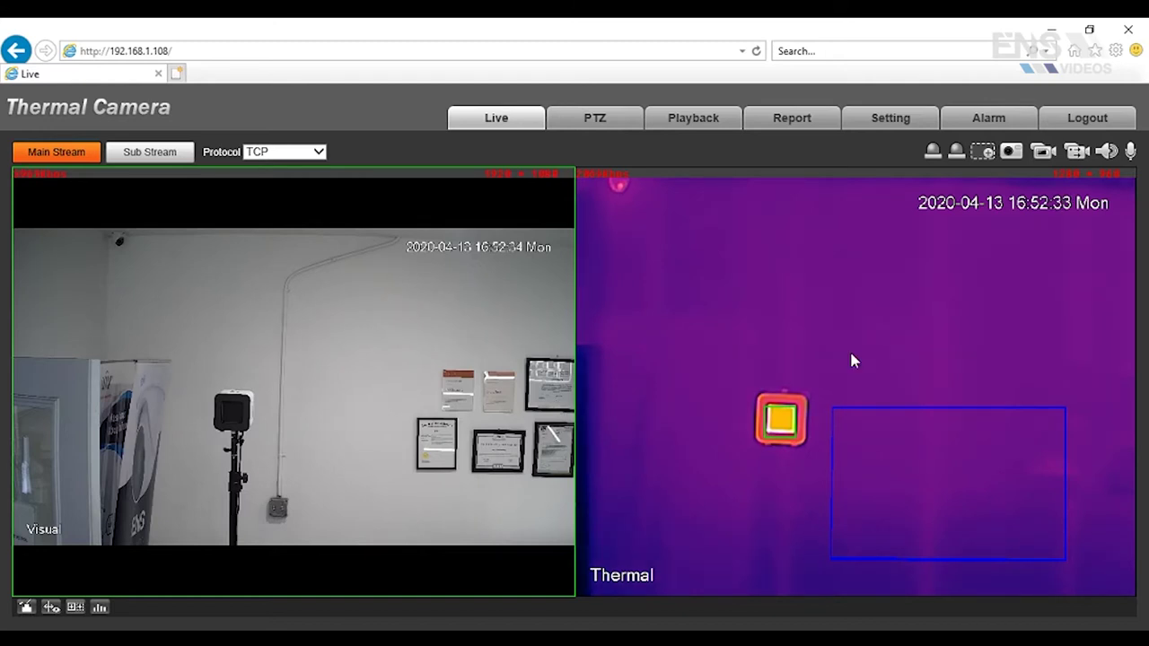
click(891, 118)
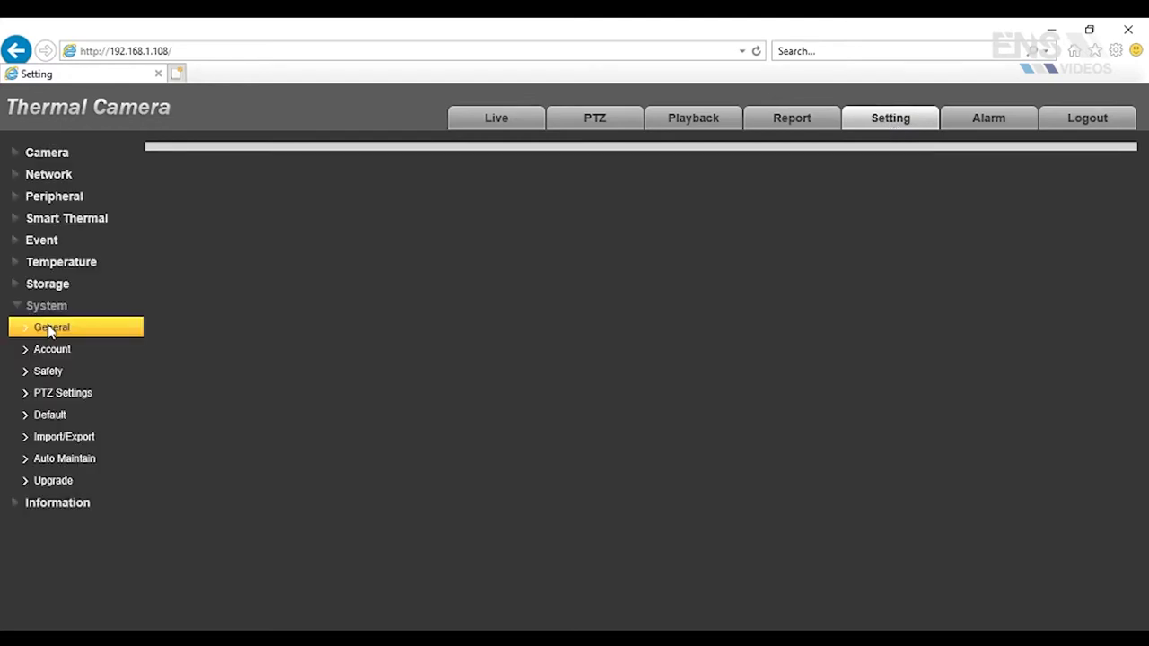
Review the General and Date&Time settings, then show the System Upgrade page (version 2.631.0000000.21.T)
click(49, 329)
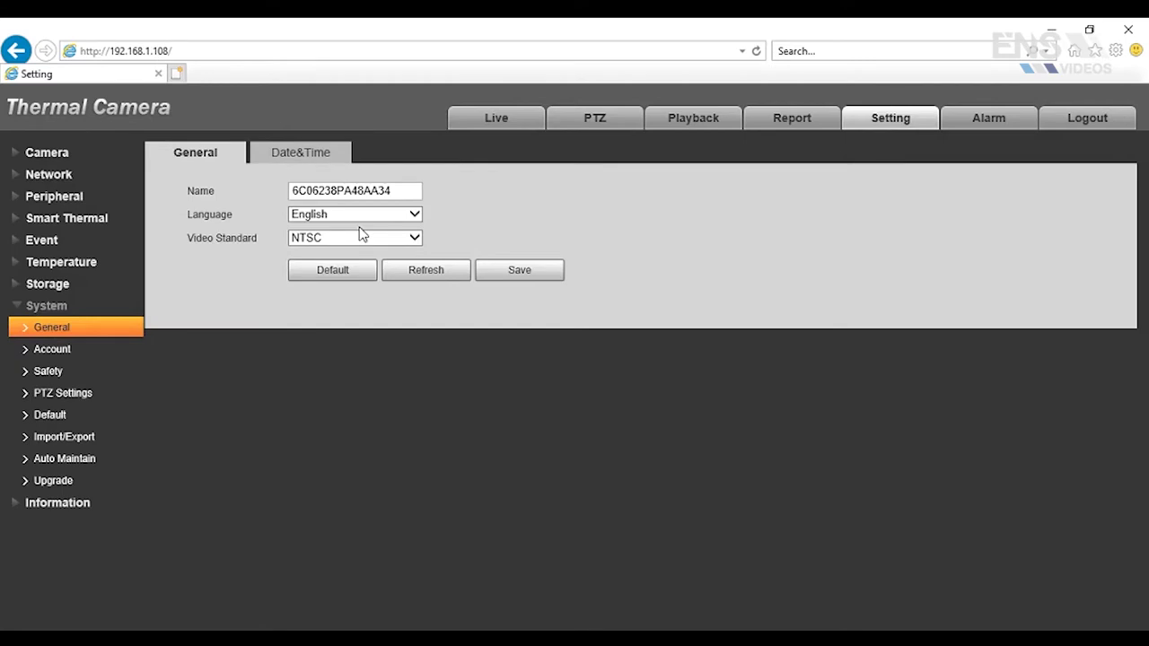
click(301, 152)
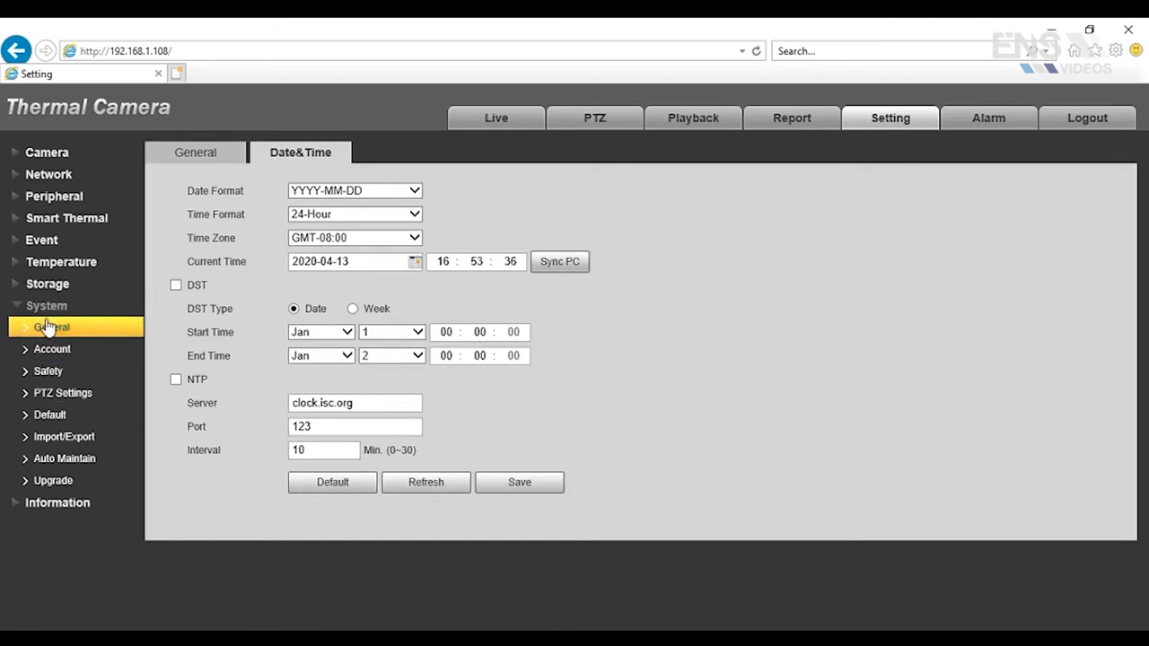
click(65, 489)
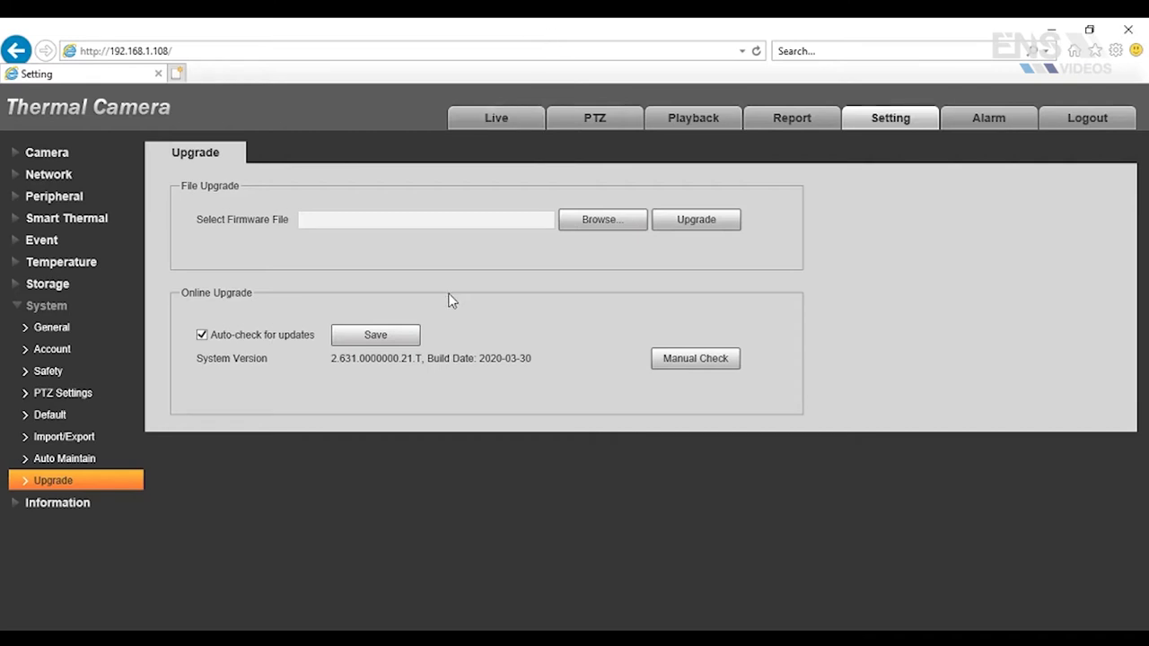
Expand the Information section below the firmware upgrade page
click(16, 503)
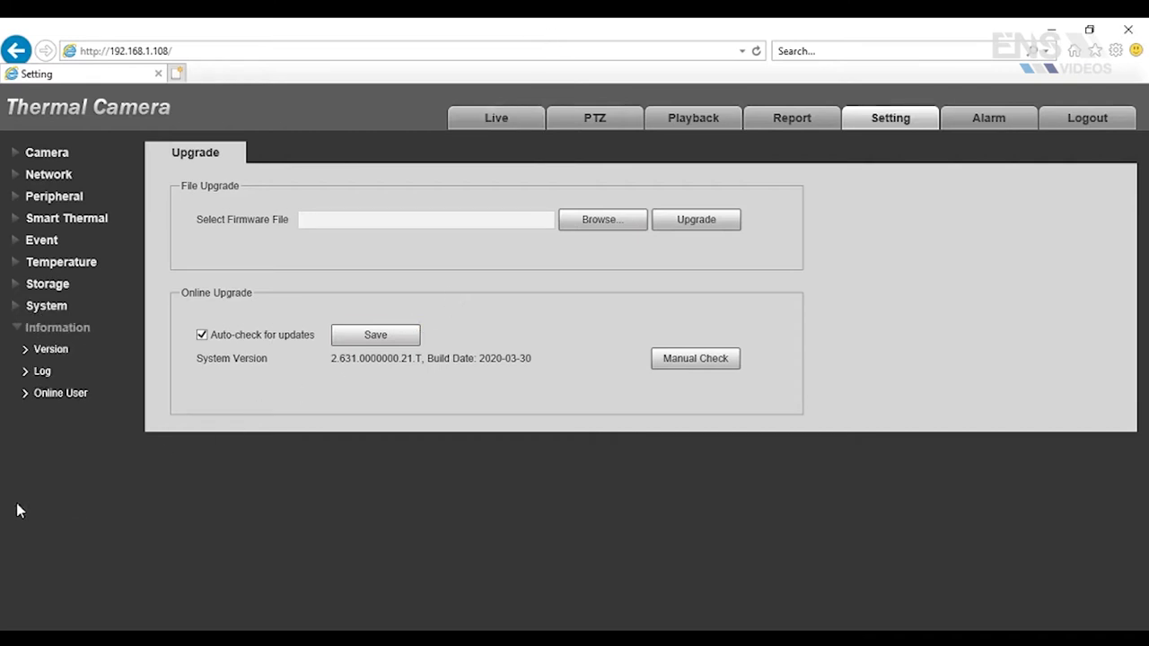
Show the Version page and highlight the 2020-03-30 build date and the ThermalCamera version date
click(41, 351)
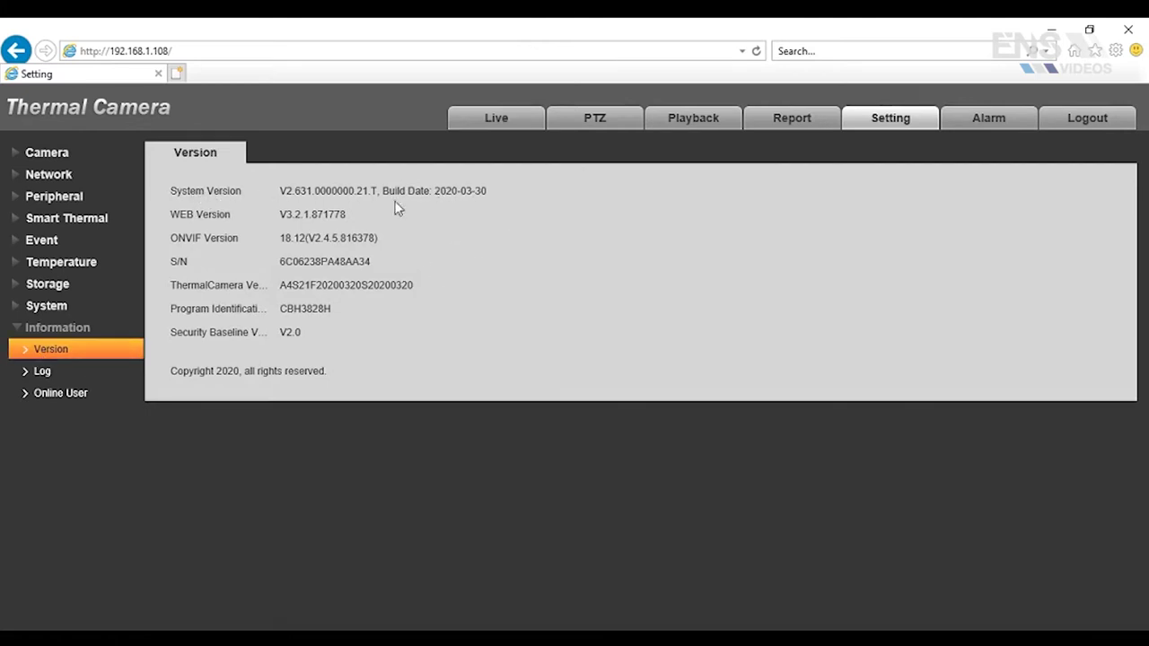
drag(436, 190, 494, 189)
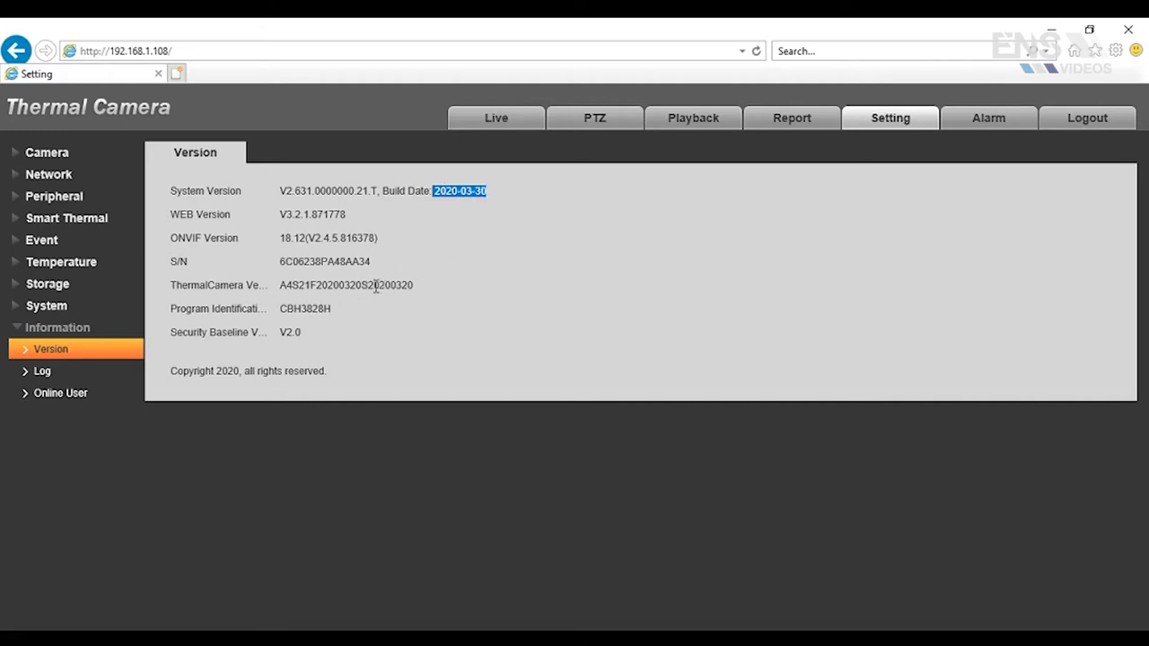
drag(375, 285, 432, 284)
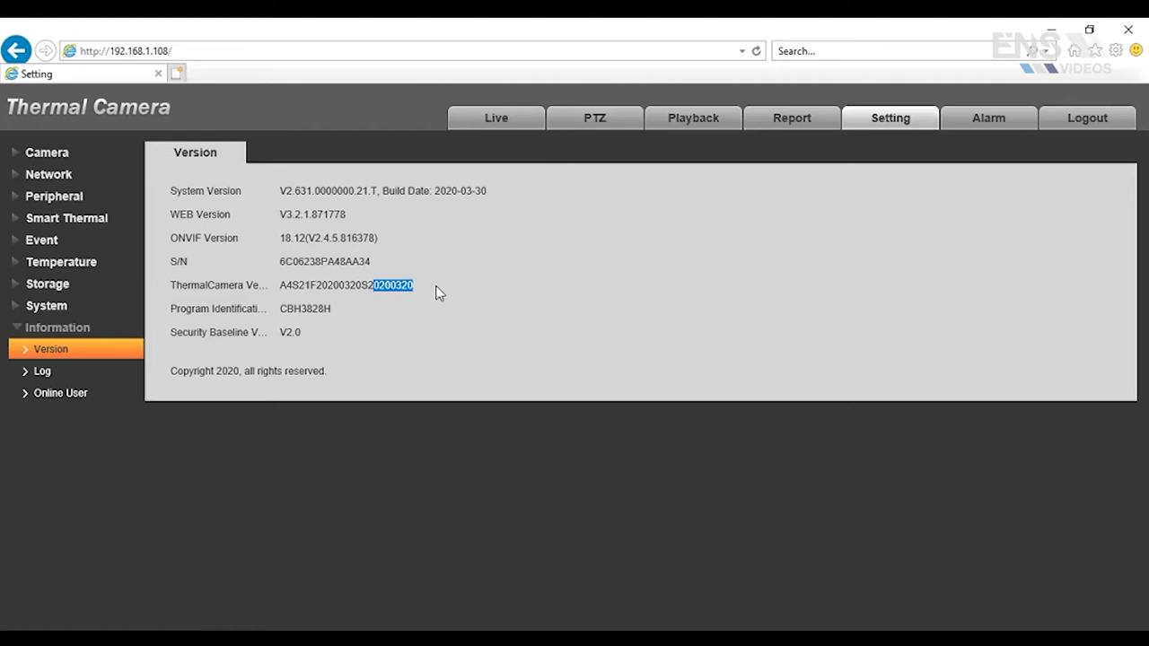
click(519, 130)
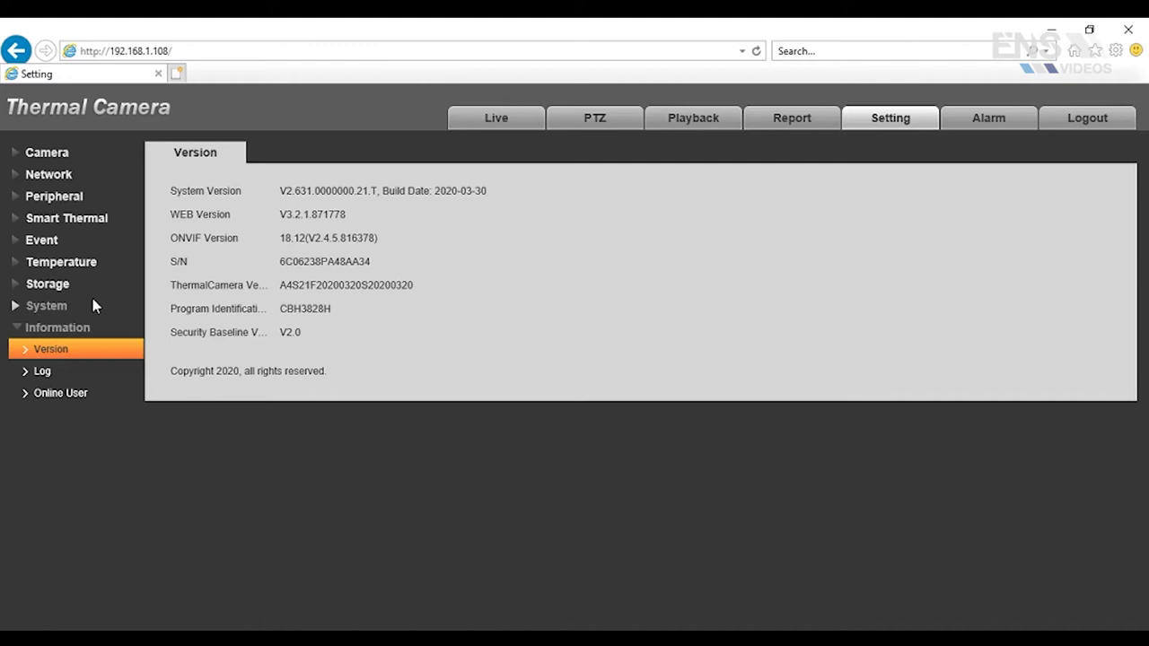
View TCP/IP (static 192.168.1.108, gateway 192.168.1.1), then go to Smart Thermal's Smart Plan page
click(48, 174)
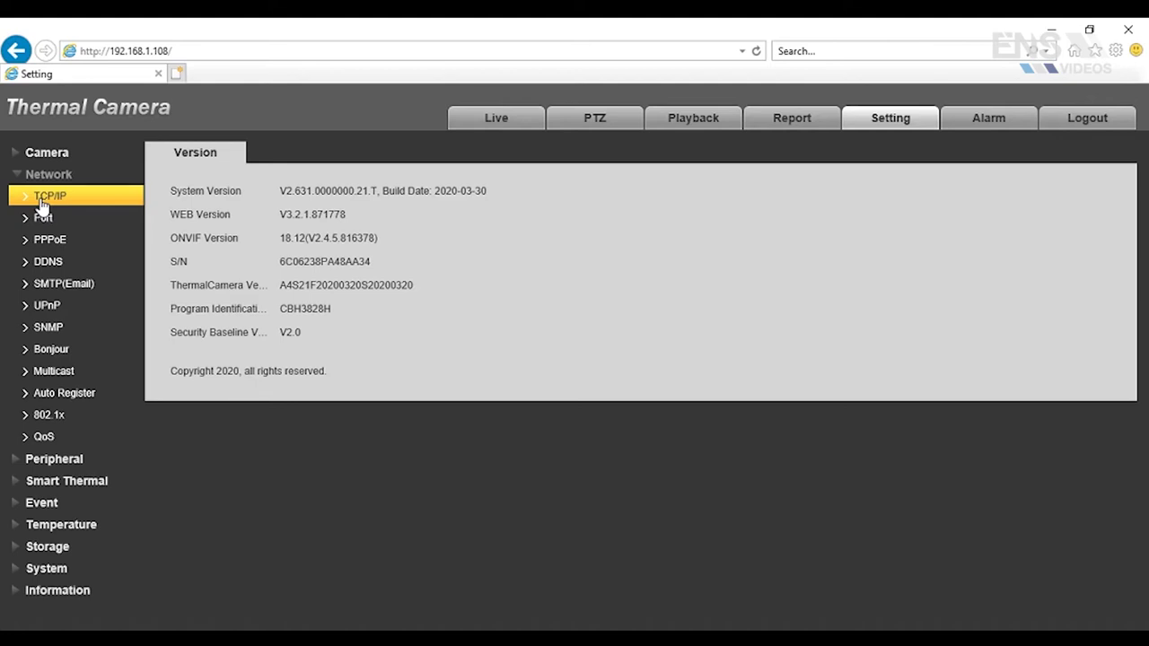
click(40, 201)
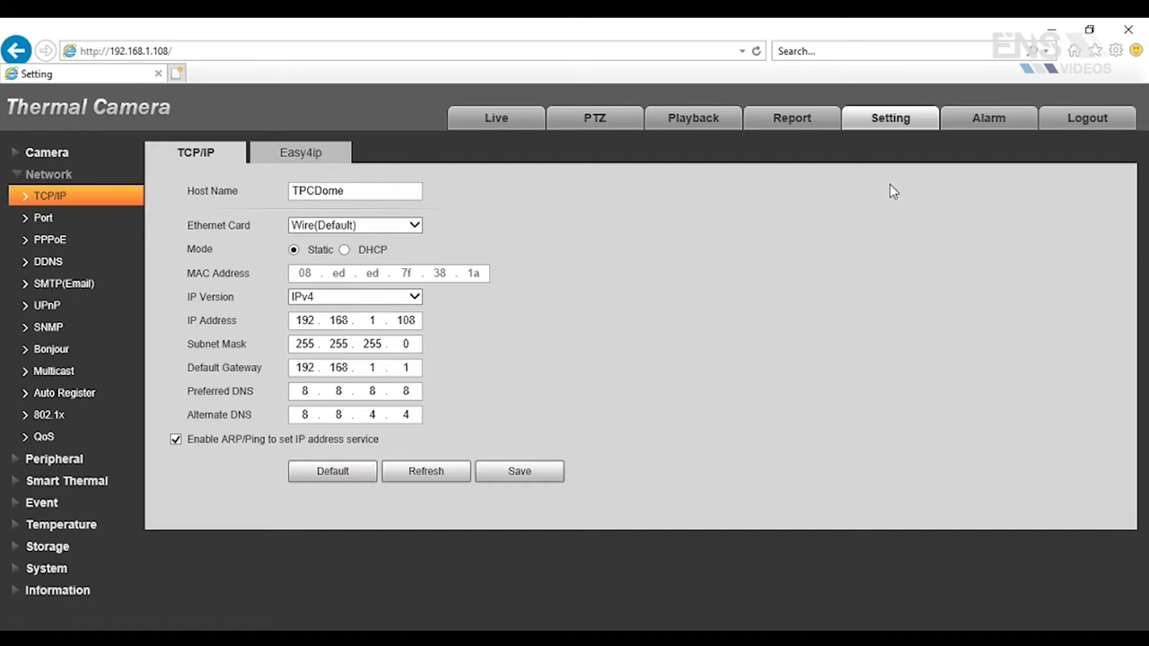
click(13, 485)
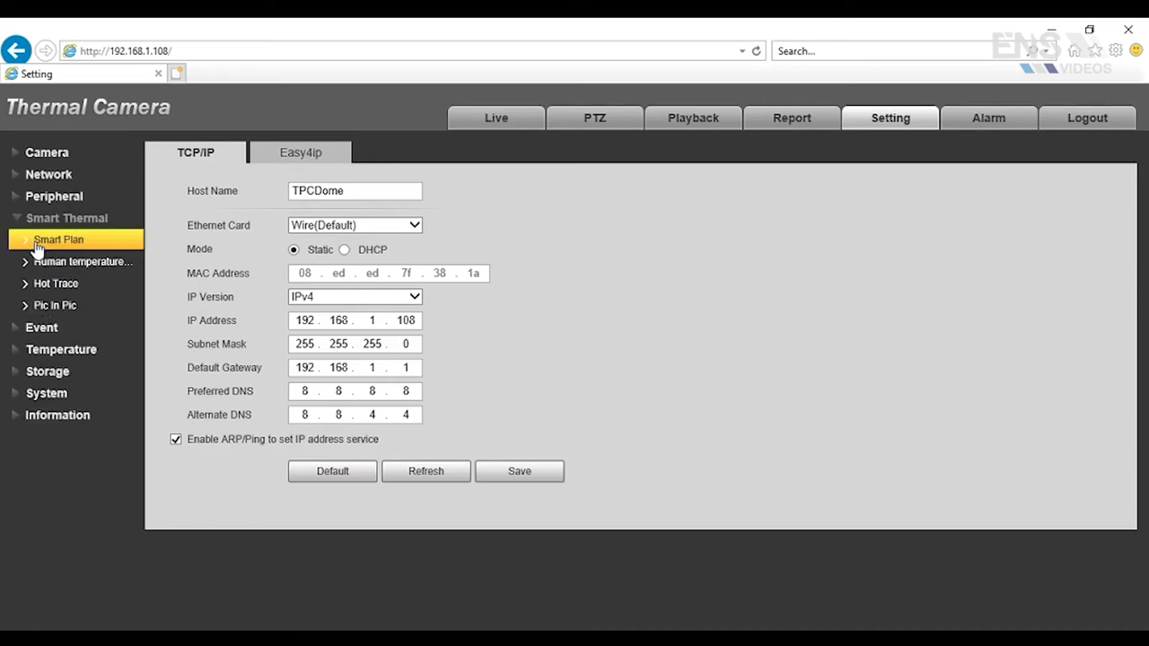
click(37, 244)
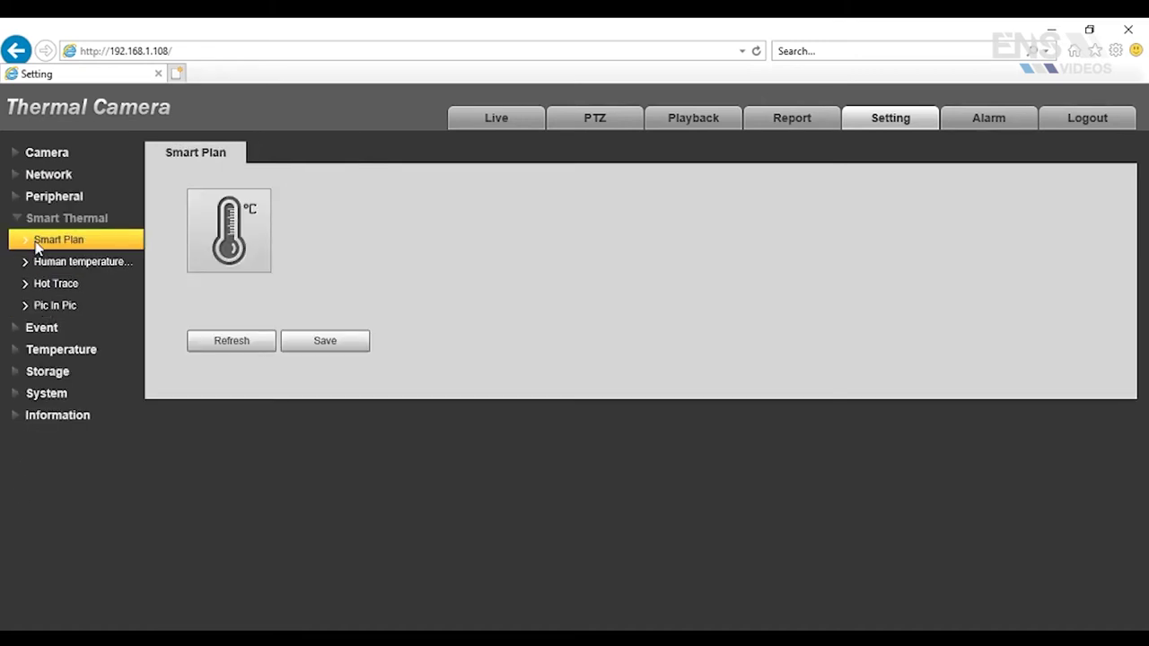
Choose and save the Human temperature measurement plan, then view its settings (37.3 °C threshold)
click(242, 236)
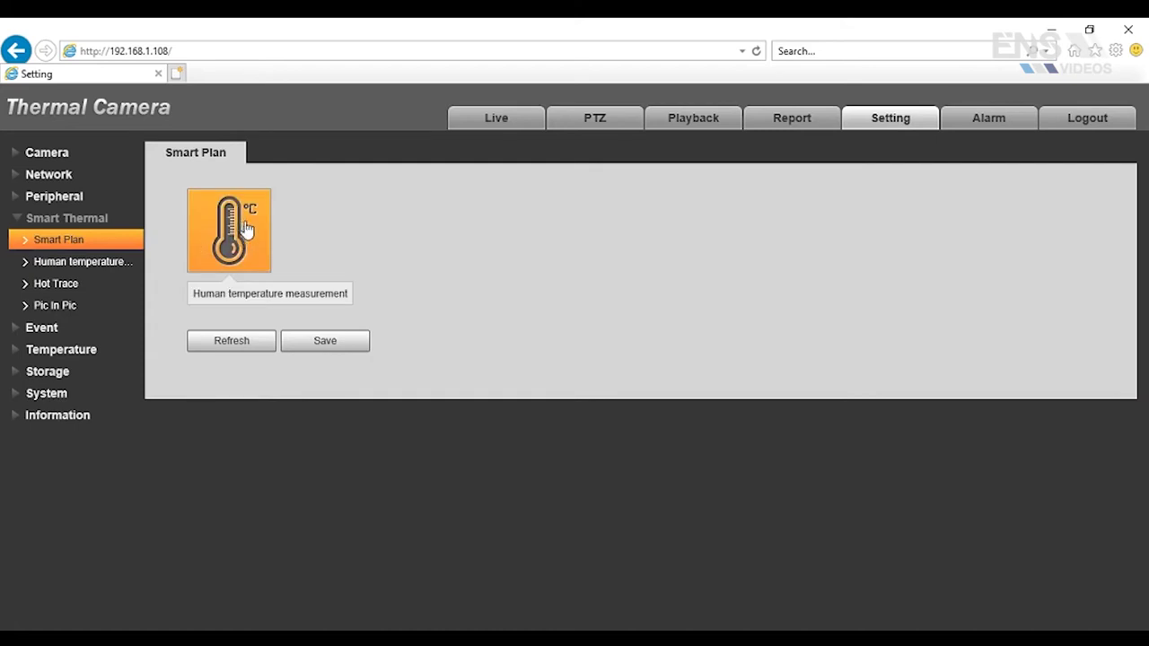
click(312, 353)
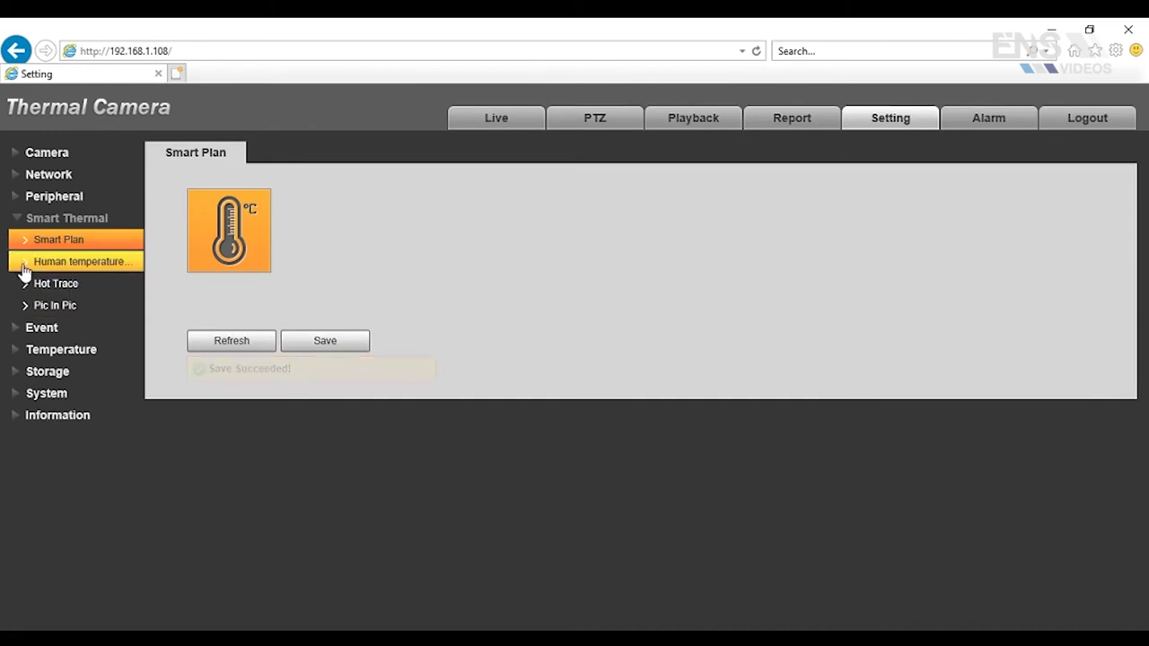
click(24, 267)
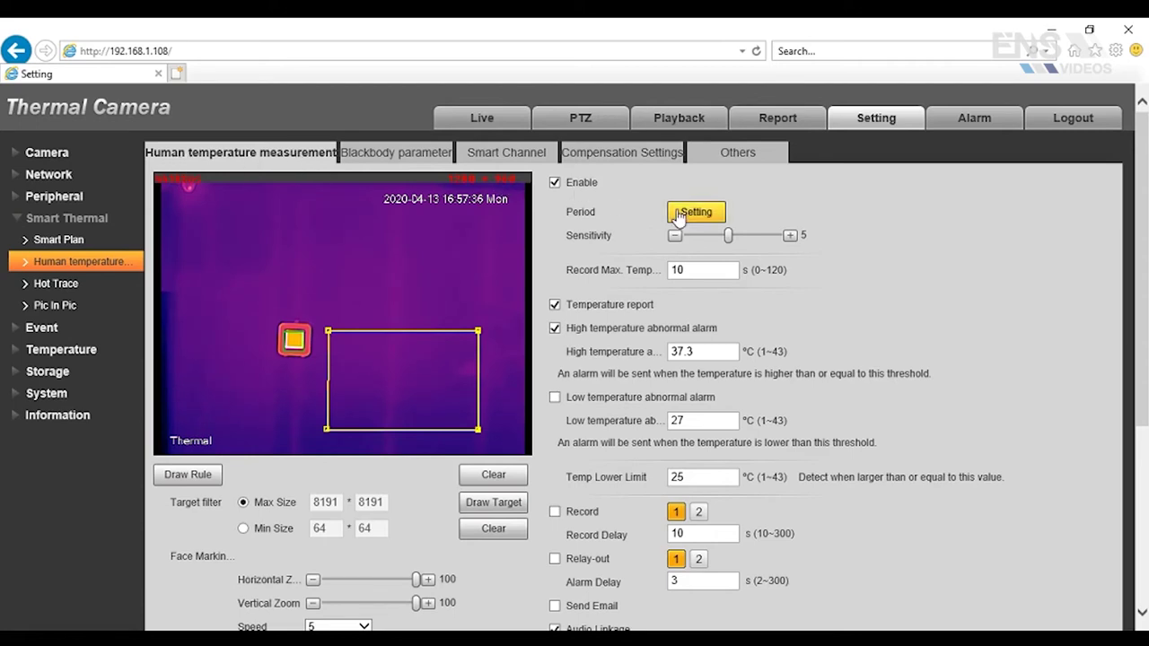
Show the Period schedule with Period1 covering 00:00:00–23:59:59 every day
click(696, 213)
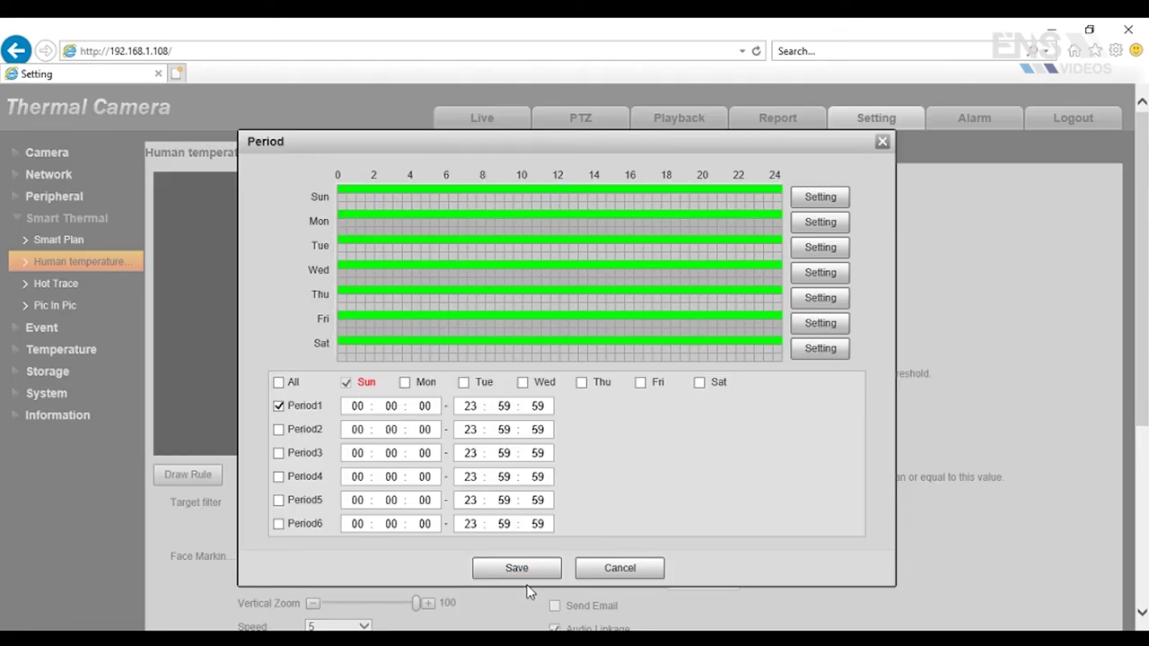
Close the Period dialog and scroll to Audio Linkage (alarm1.pcm, twice) and White Light options
click(882, 144)
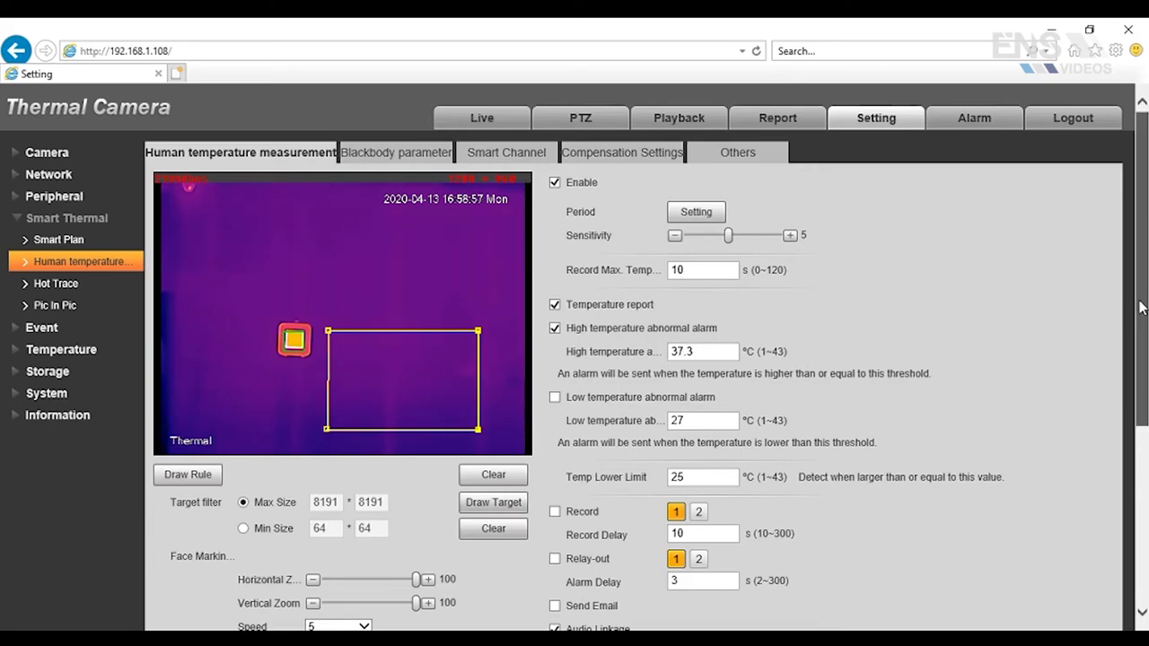
drag(1142, 308, 1133, 384)
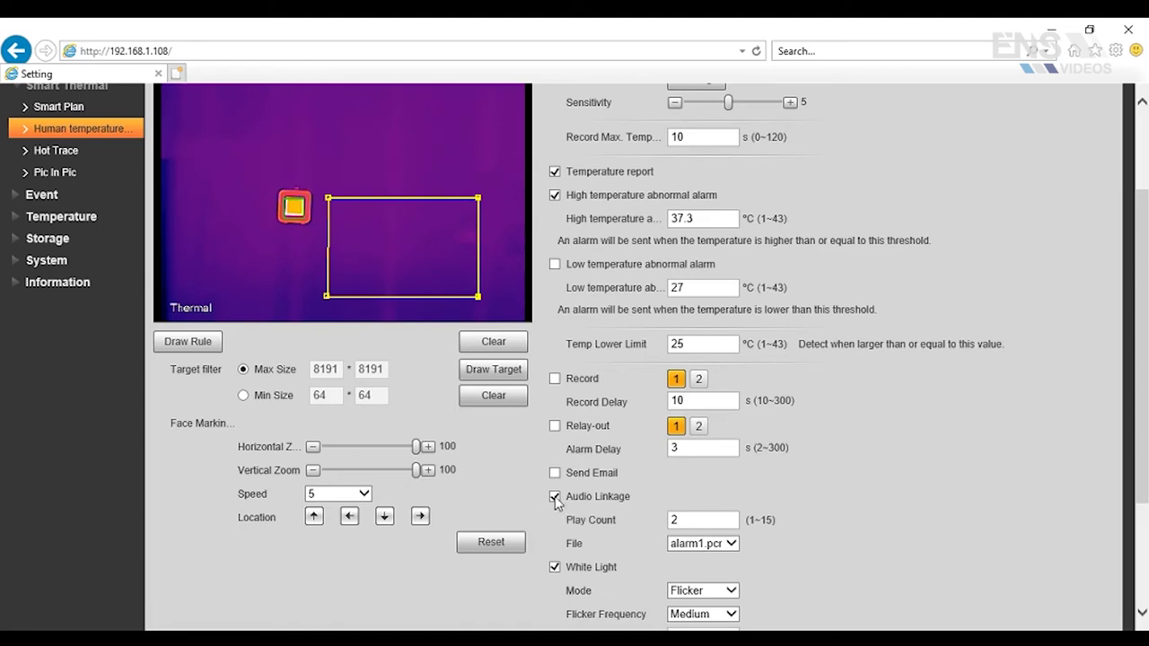
click(730, 545)
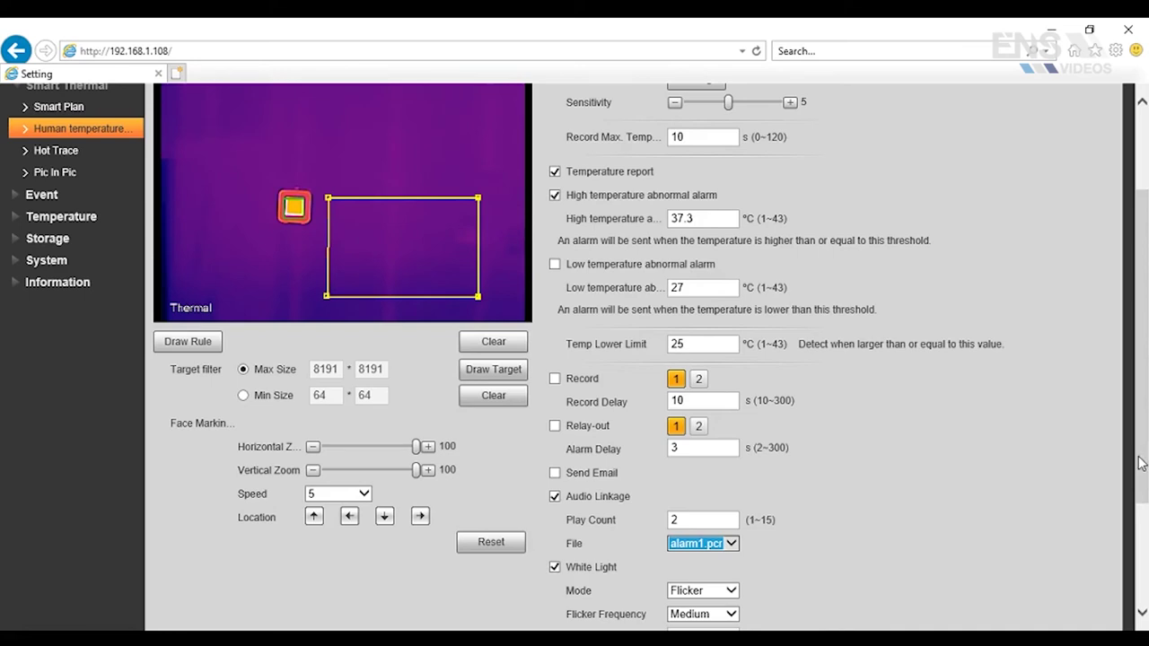
scroll(1132, 490, down, 1)
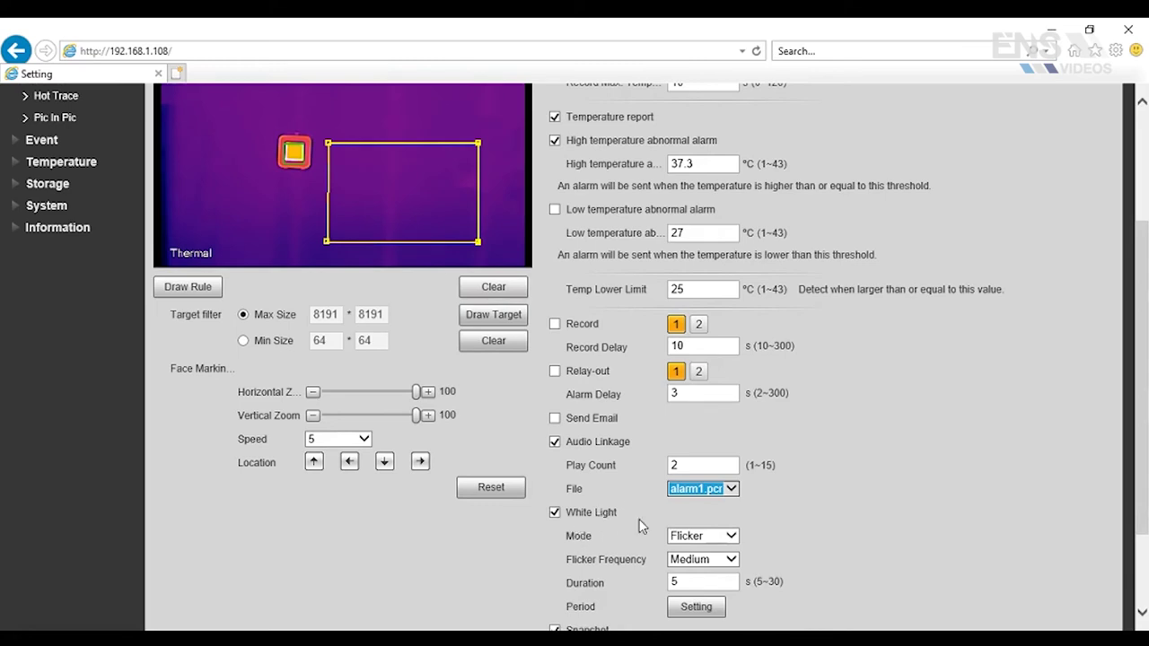
click(735, 541)
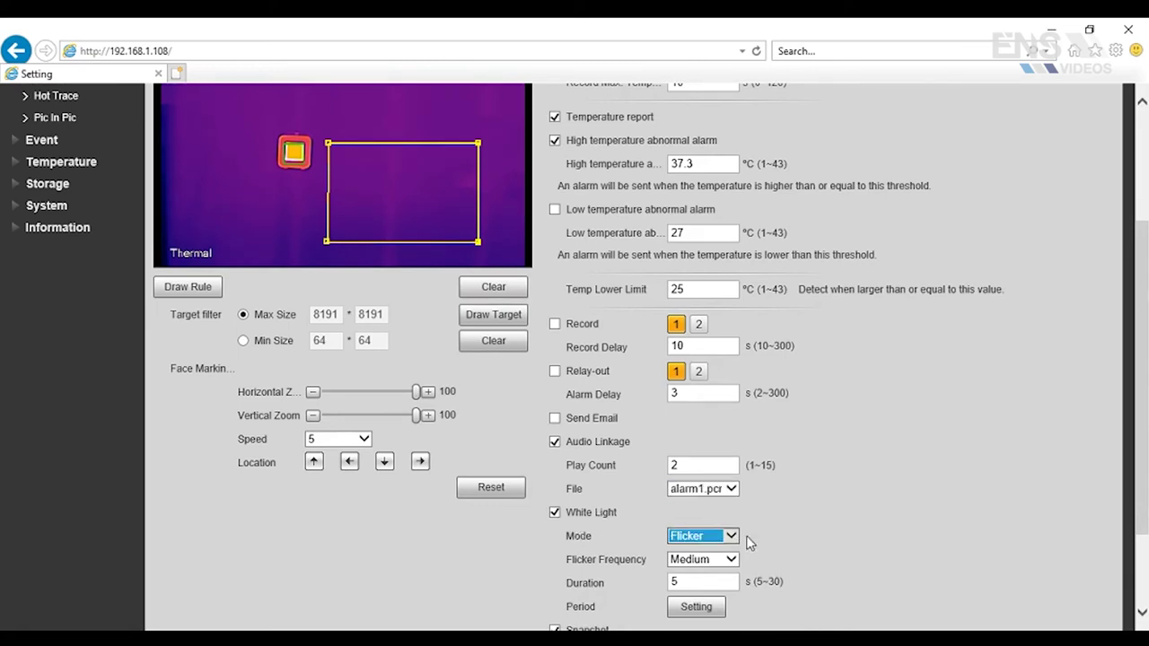
click(823, 519)
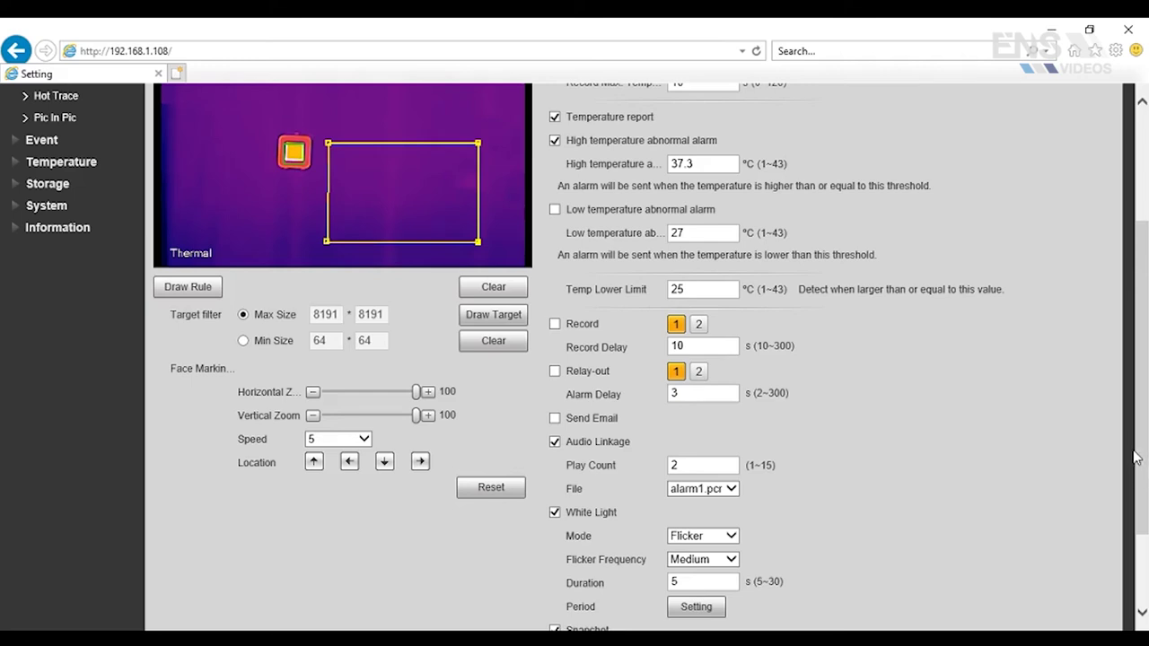
drag(1139, 449, 1139, 508)
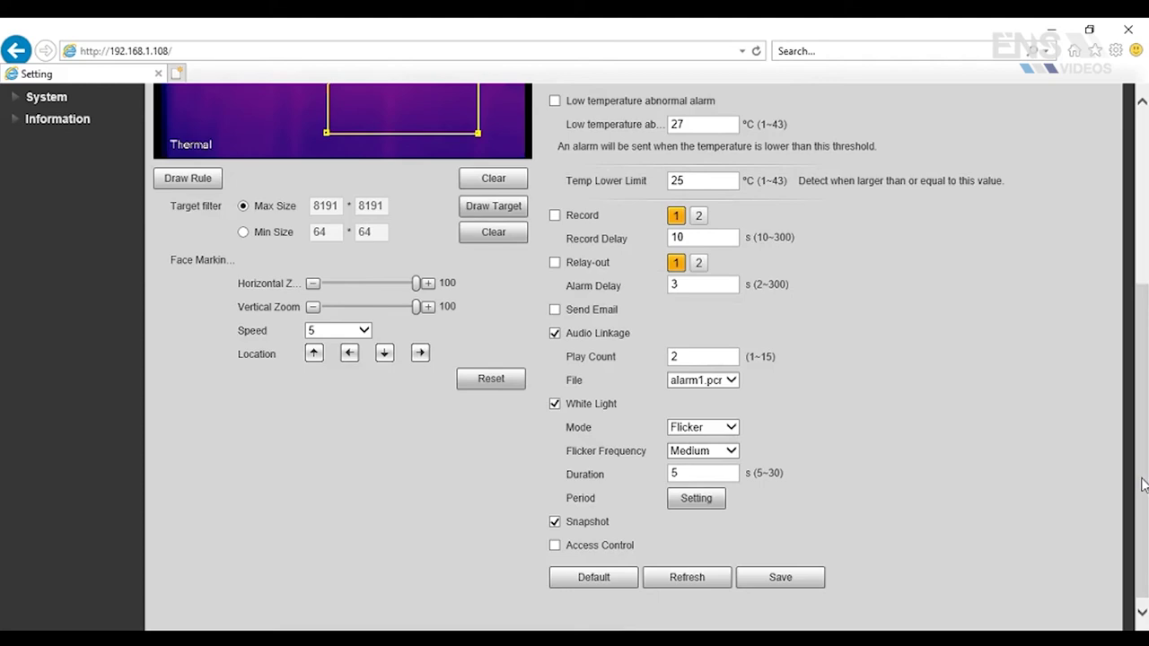
scroll(368, 166, up, 3)
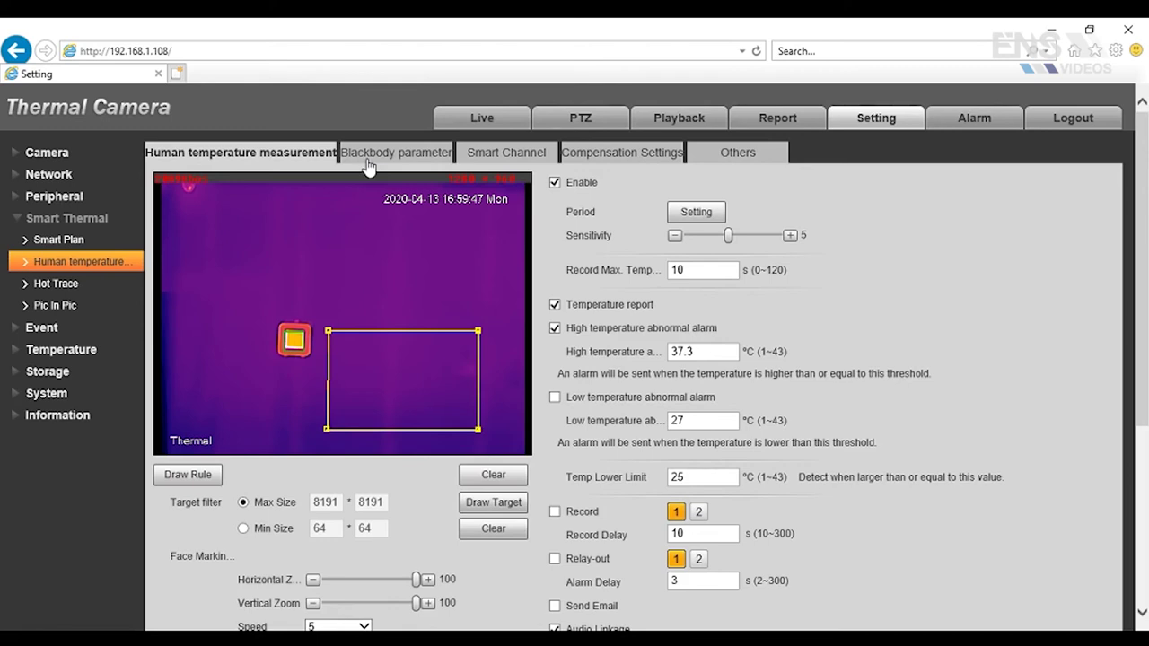
Save blackbody parameters: 35 °C, 300 cm distance, 180 cm height, 0.97 emissivity
click(368, 162)
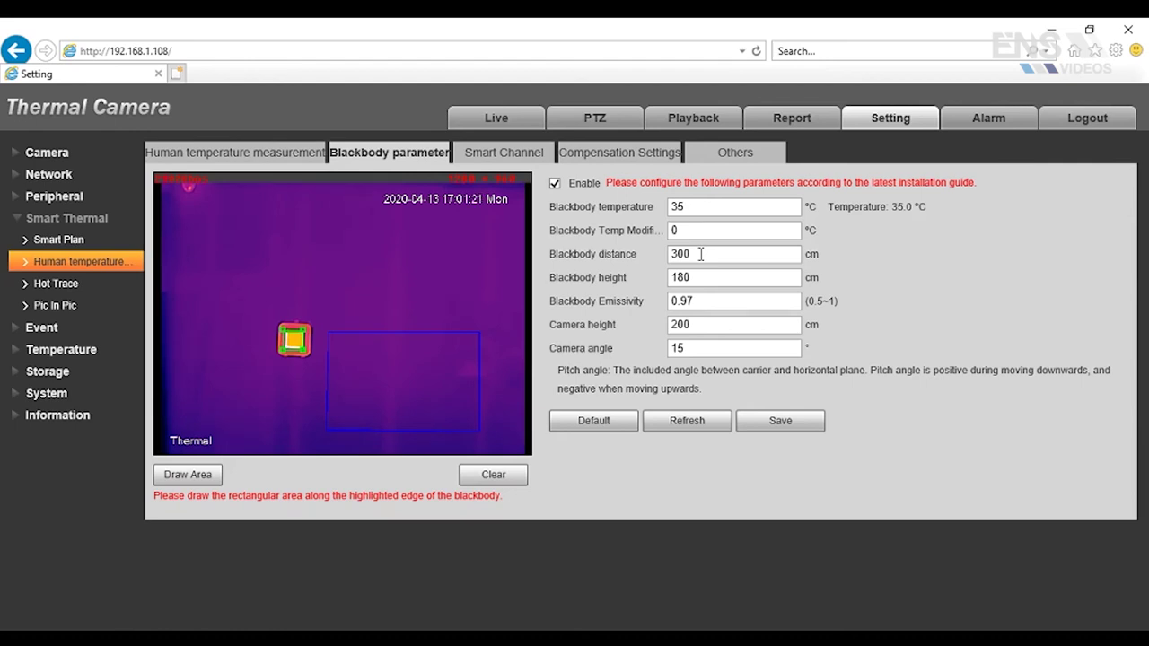
click(707, 277)
click(787, 426)
Check Smart Channel (Visual) and Forehead Thermometer compensation, then view Others ambient temperature settings
click(501, 160)
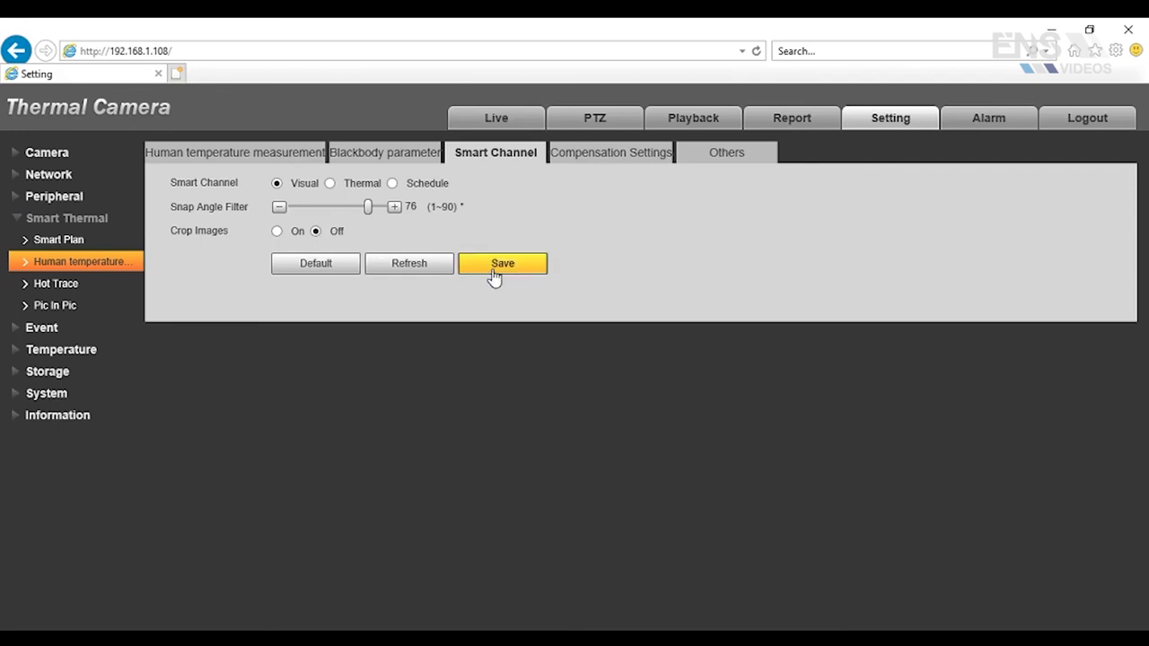
click(607, 159)
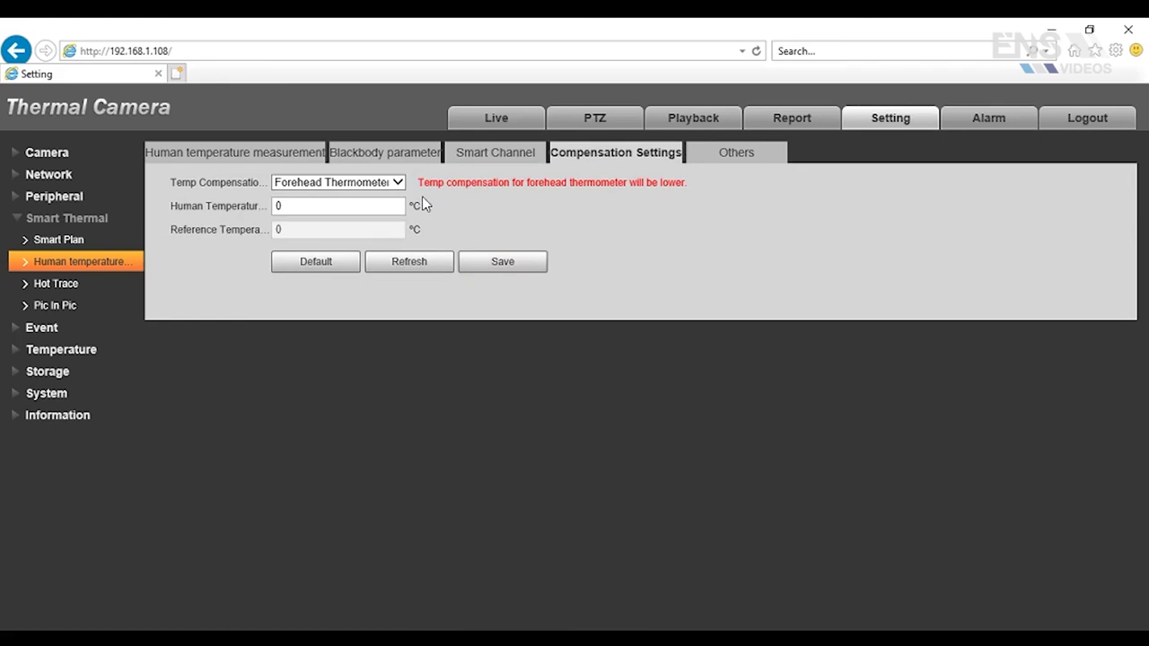
click(400, 185)
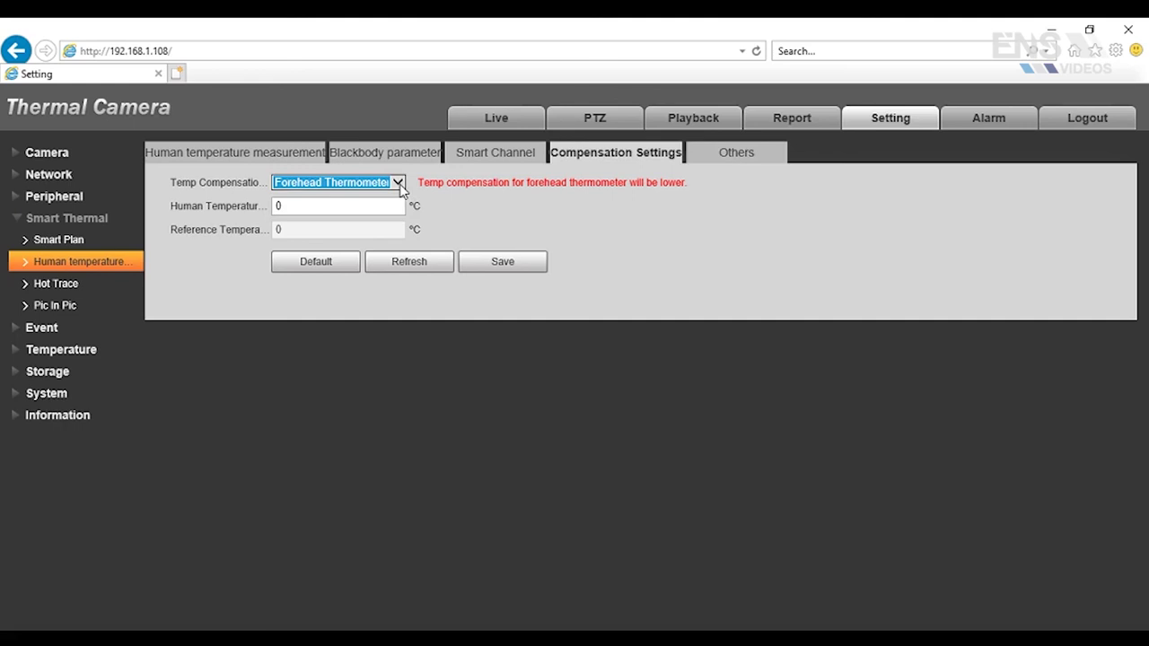
click(712, 158)
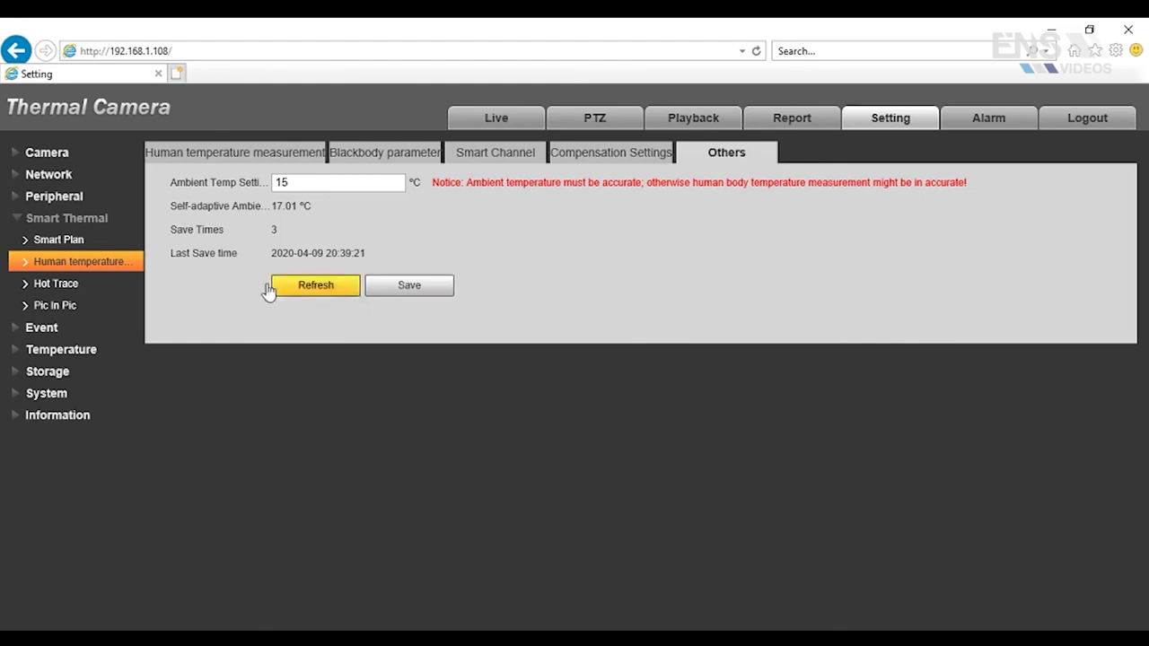
Expand the Temperature settings group to show Rule, Global Setup and Heat Map
click(16, 351)
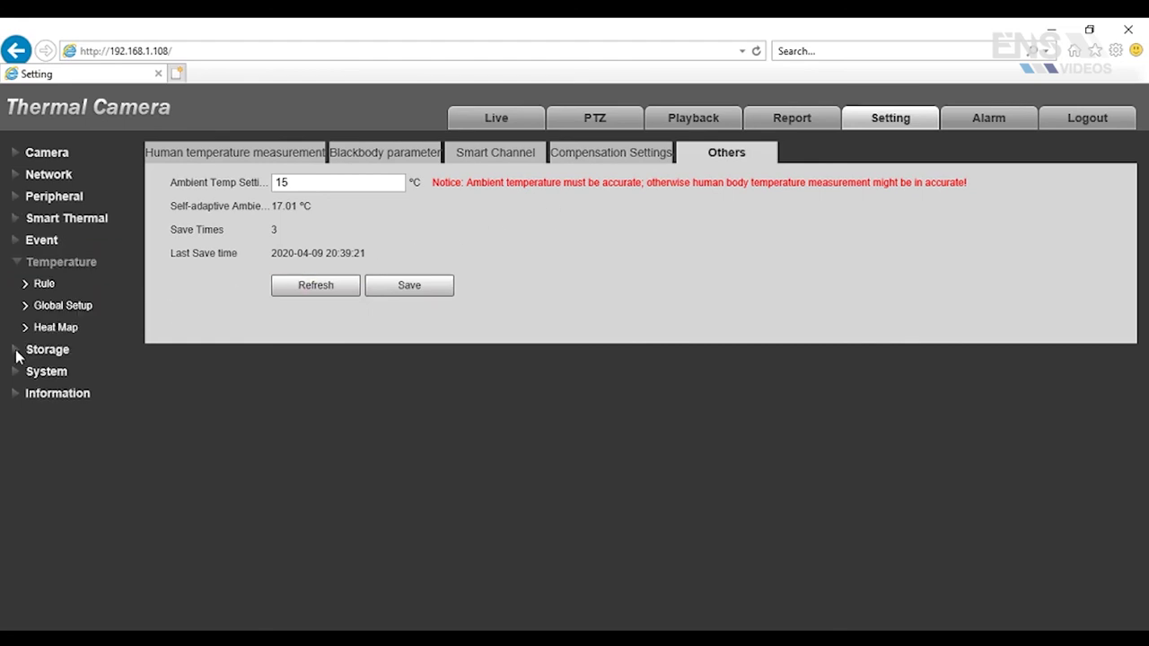
Open the Global Setup page and keep °C as the temperature unit
click(49, 310)
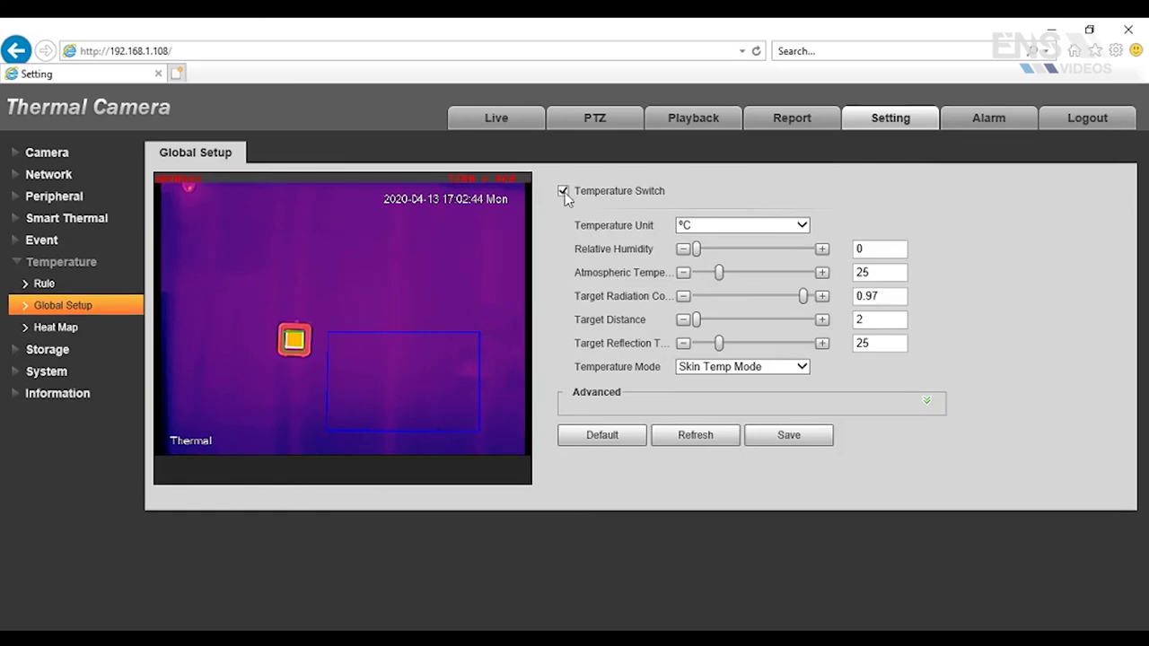
click(763, 226)
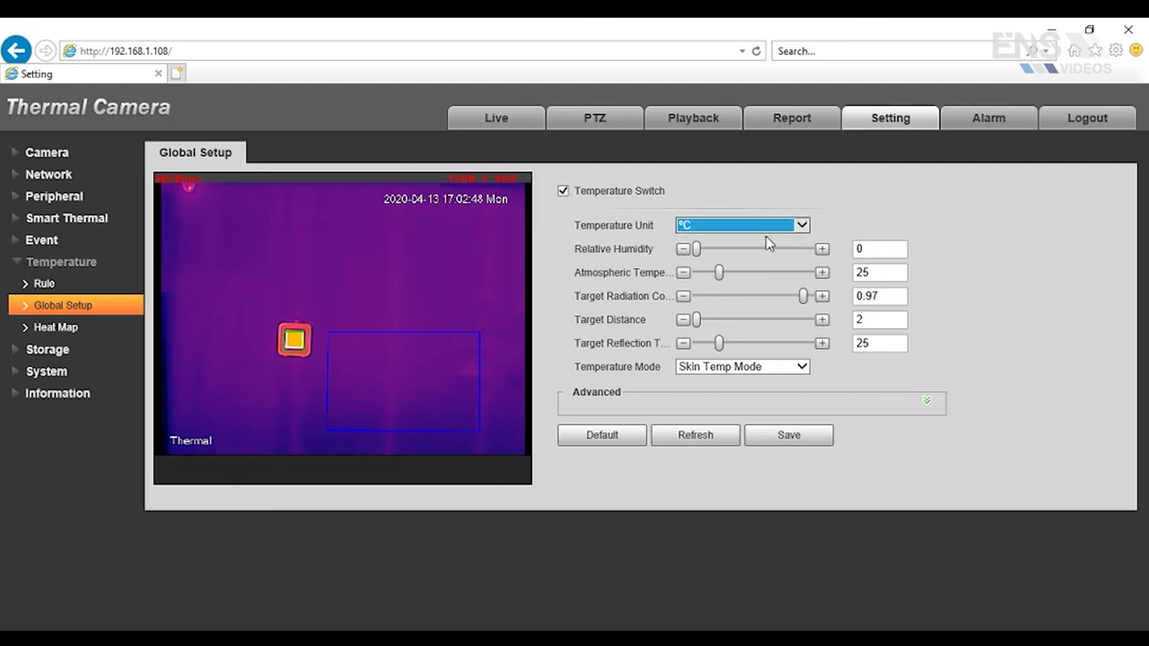
click(766, 191)
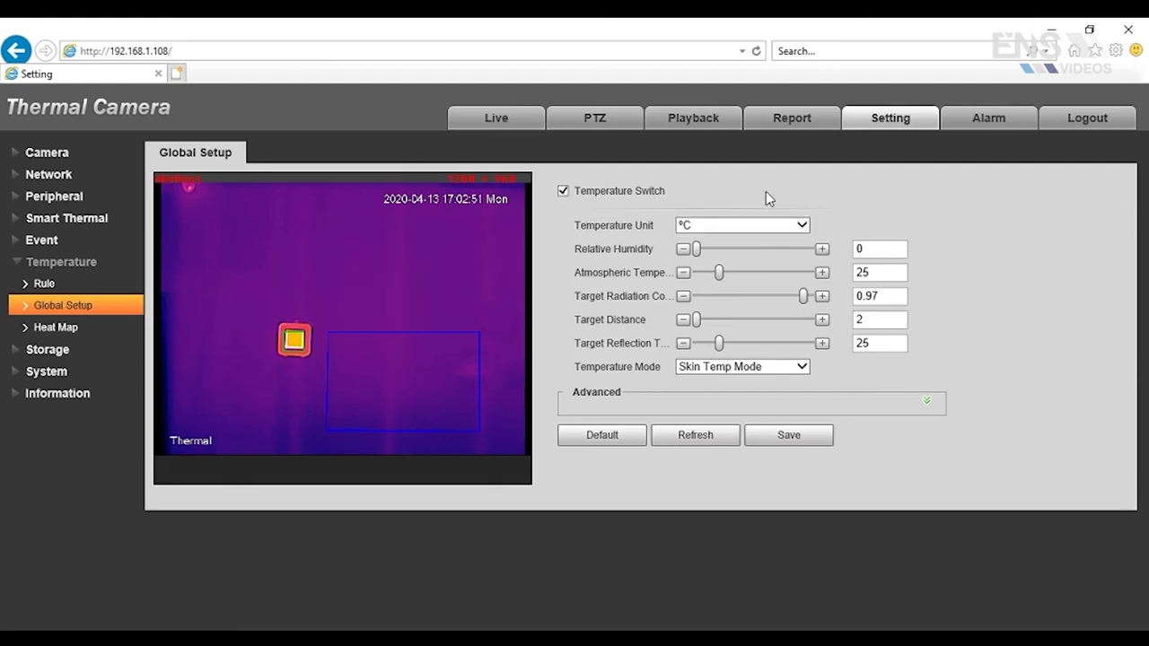